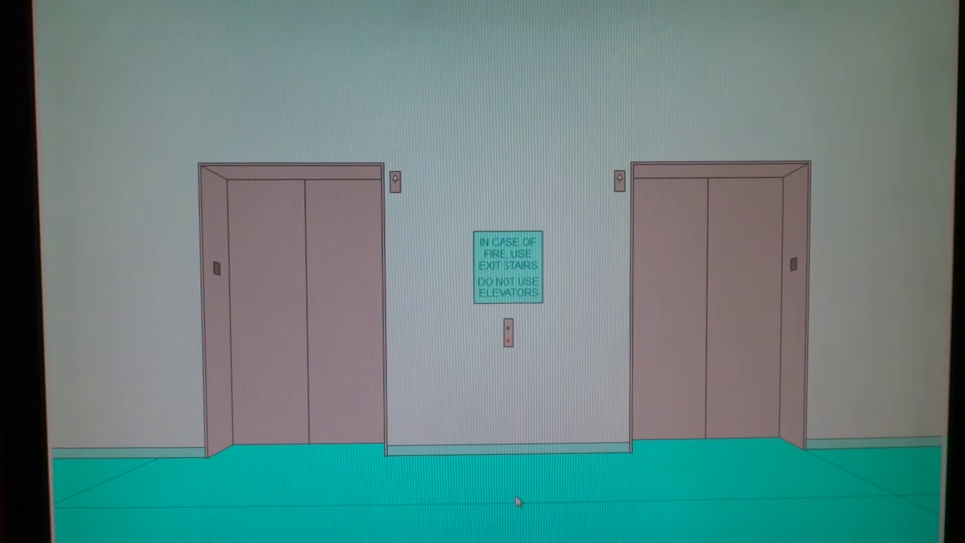
Step: Zoom into the lobby call station, press the call button, and return to the lobby view
click(517, 501)
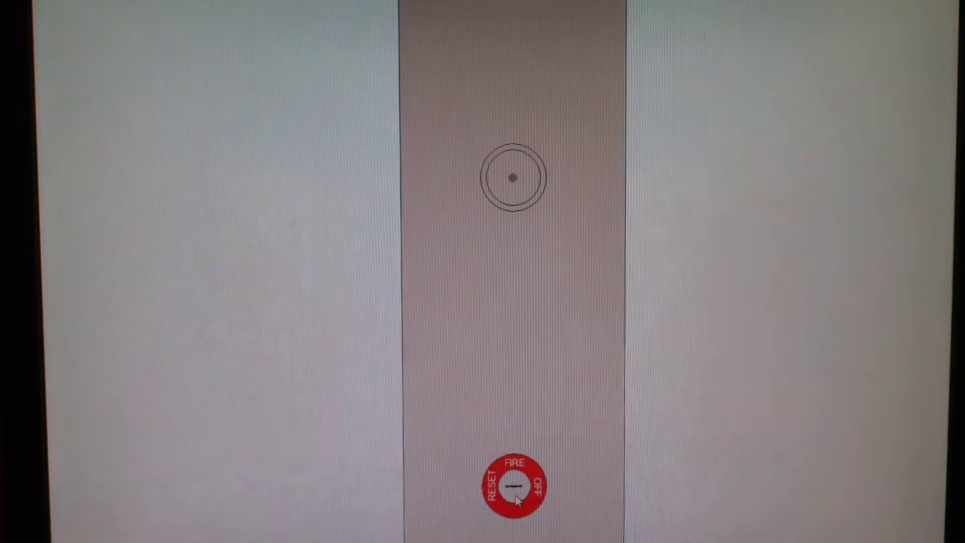
click(512, 178)
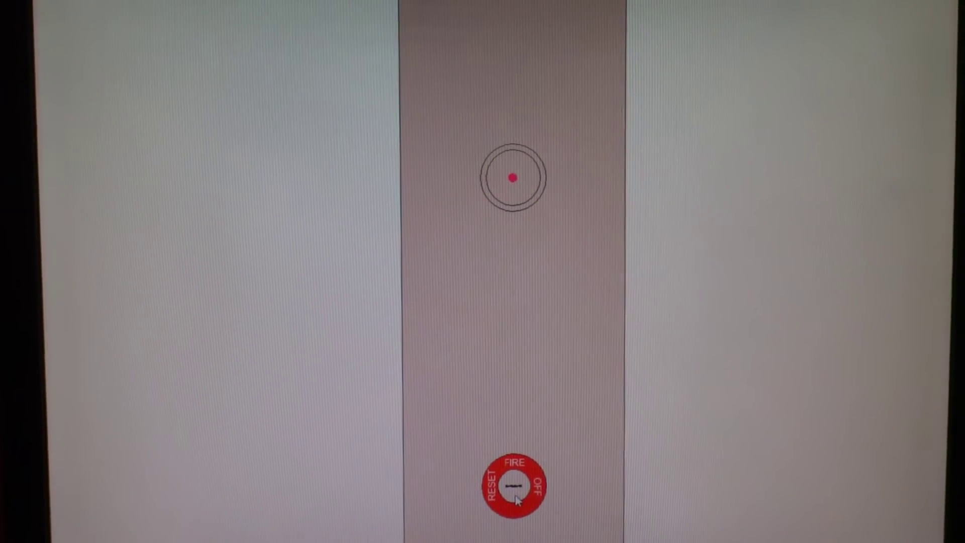
click(517, 501)
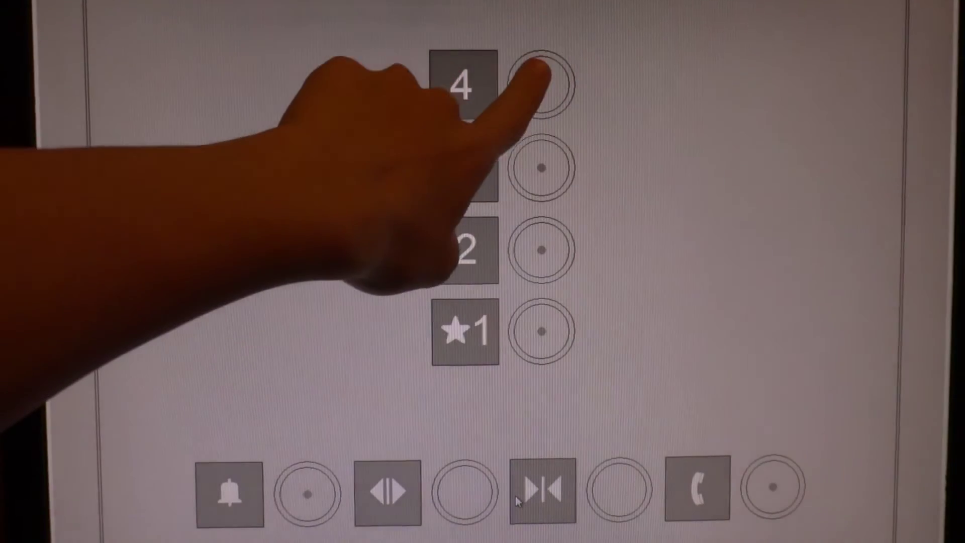
Step: Press the floor 4 button on the car's operating panel
click(541, 84)
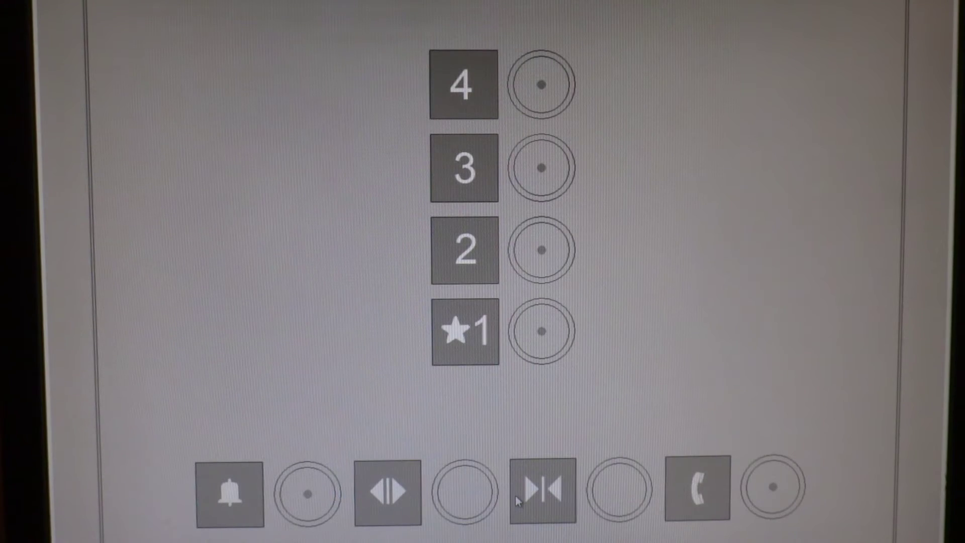
Step: Press the ★1 button on the car panel to return to the lobby
click(542, 332)
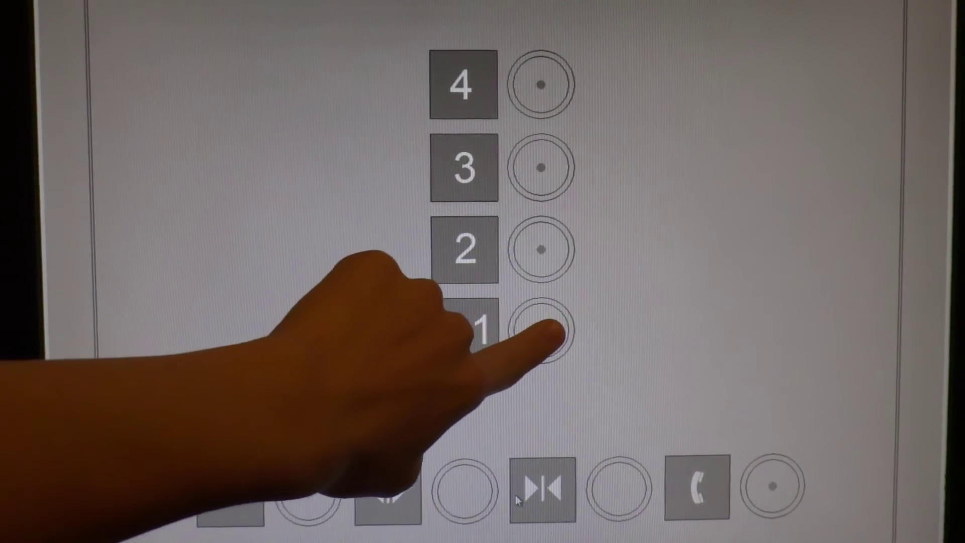